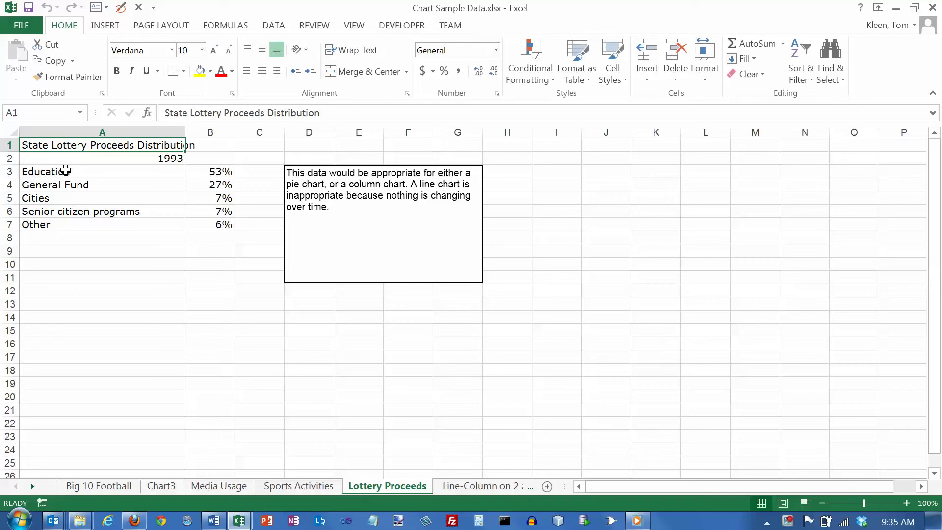
- Select the category names and their percentages together in A3:B7
drag(210, 171, 210, 222)
drag(120, 173, 122, 224)
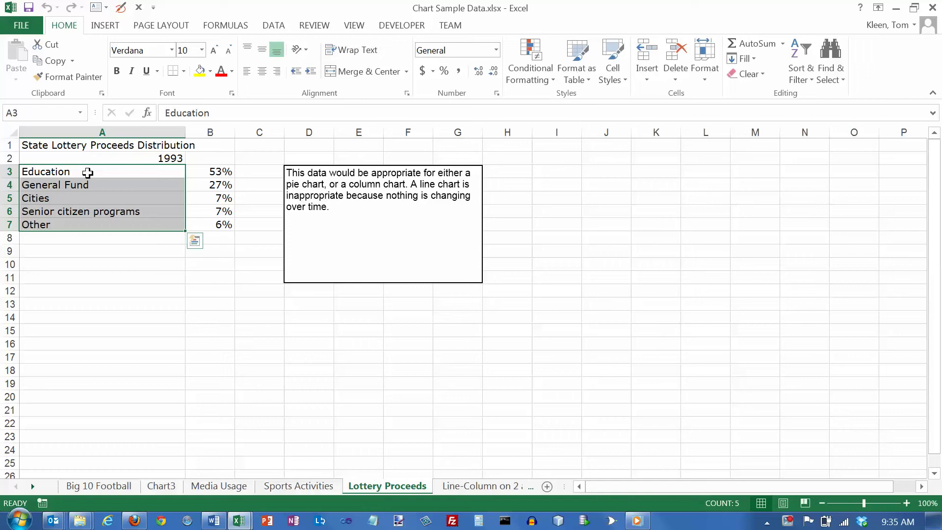
drag(87, 173, 208, 223)
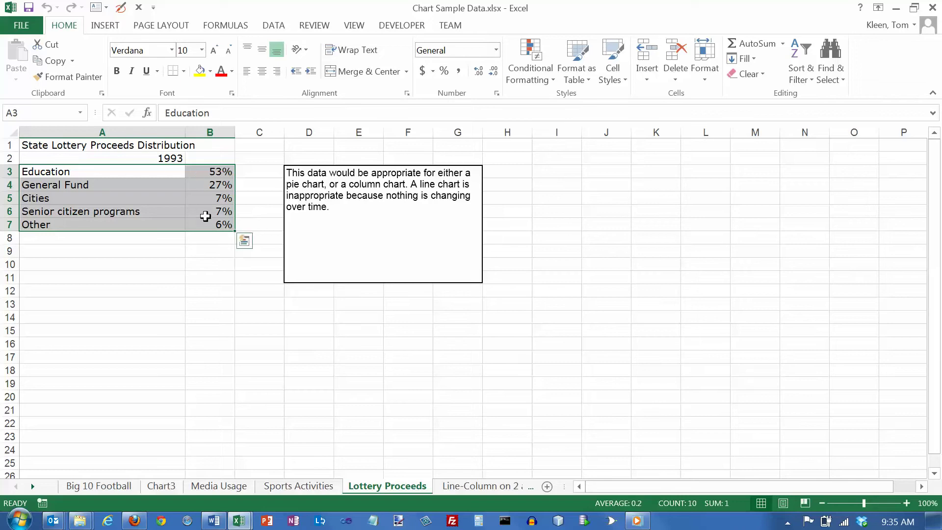
- Insert a flat 2-D pie chart of the five lottery categories
click(105, 27)
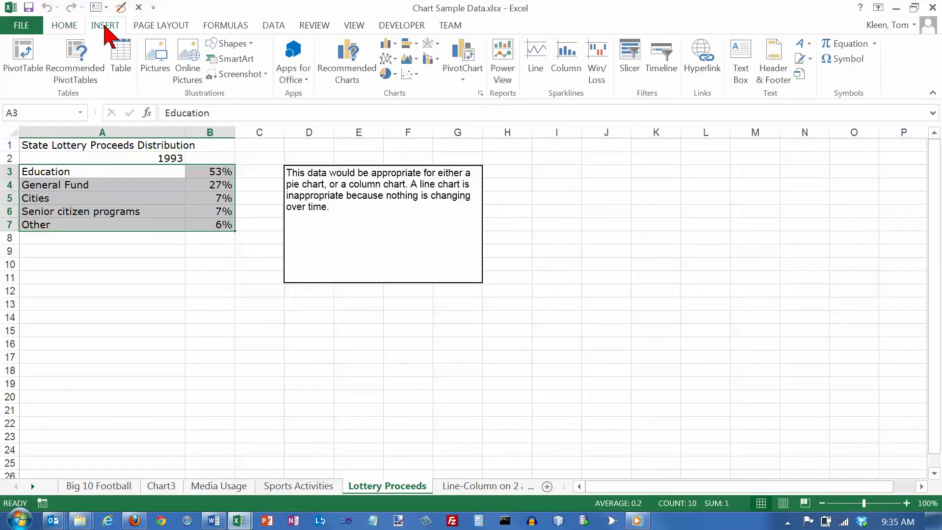
click(396, 74)
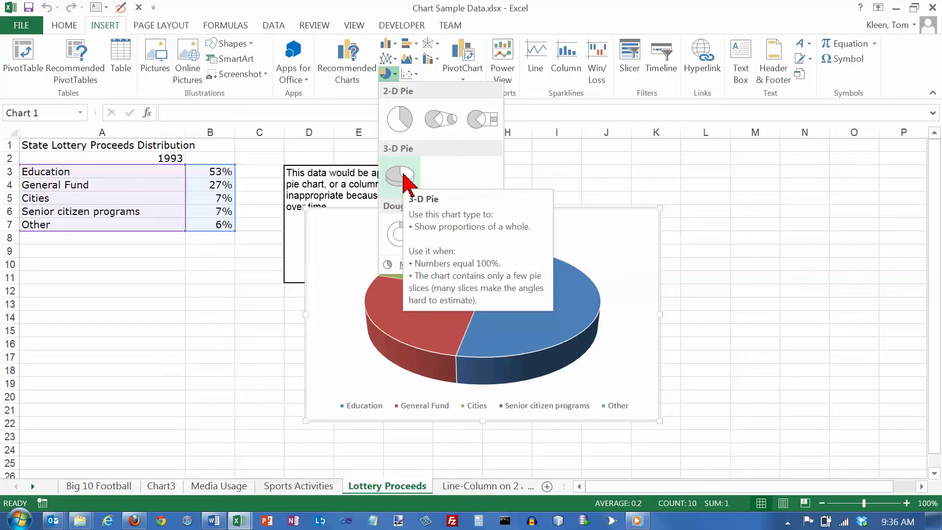
click(400, 119)
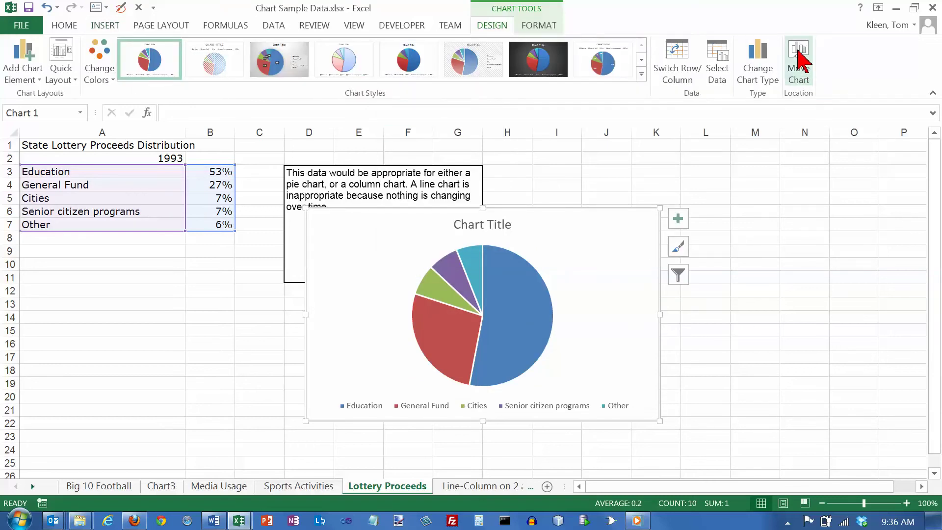
click(802, 68)
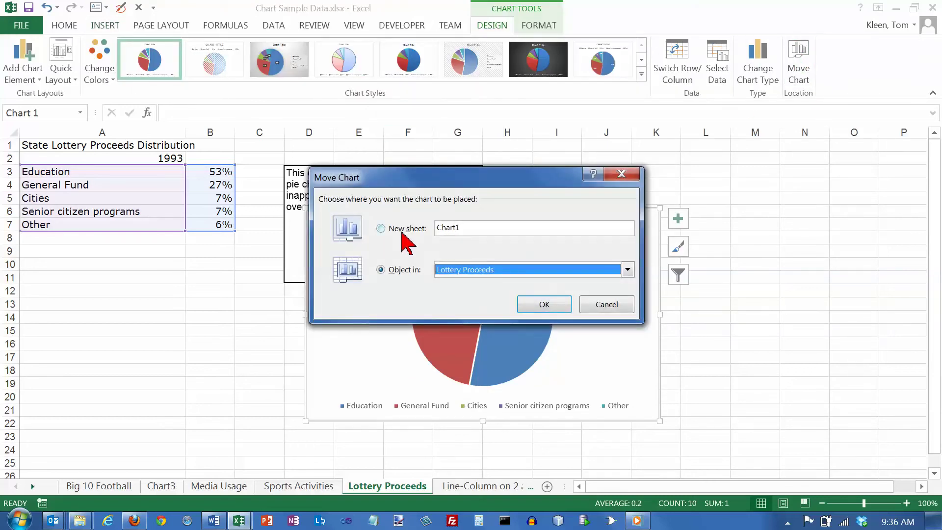
- Move the pie chart onto a new chart sheet named Chart1
click(401, 229)
click(541, 304)
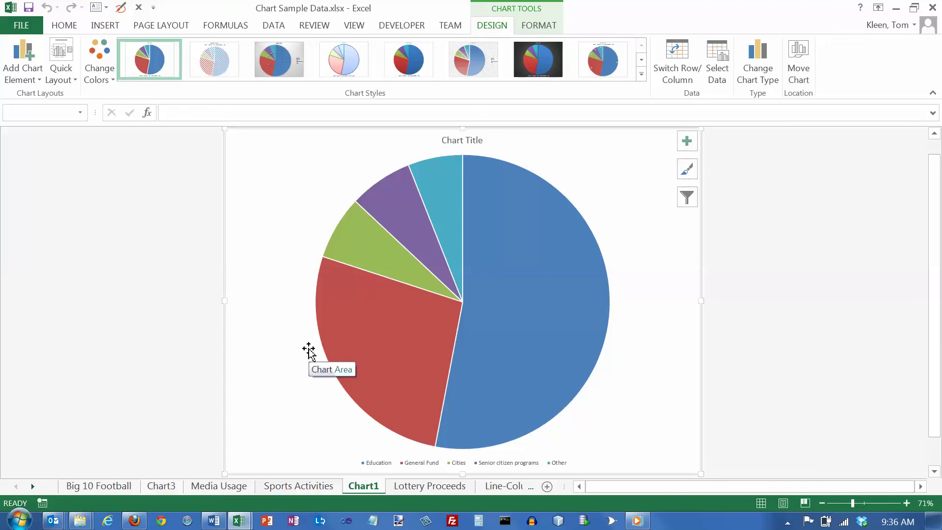
- Delete the legend from the pie chart
mouse_move(429, 161)
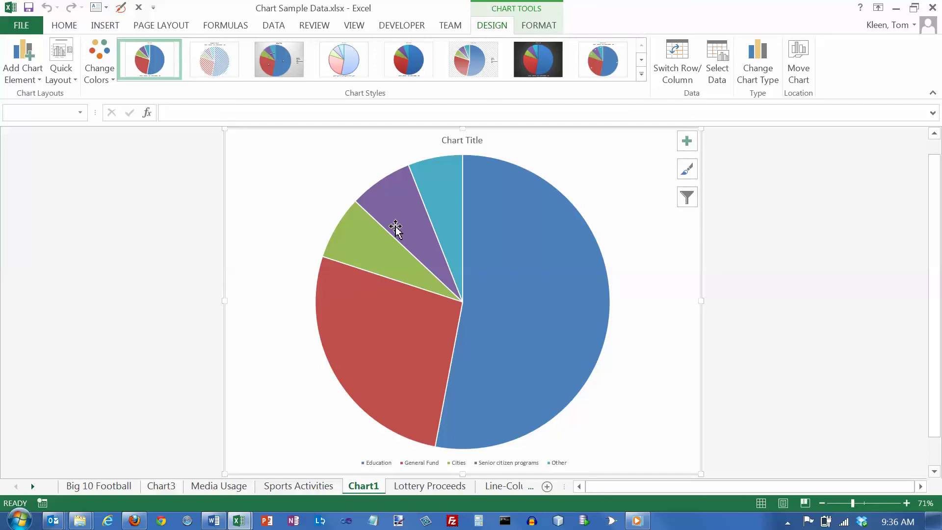
click(409, 463)
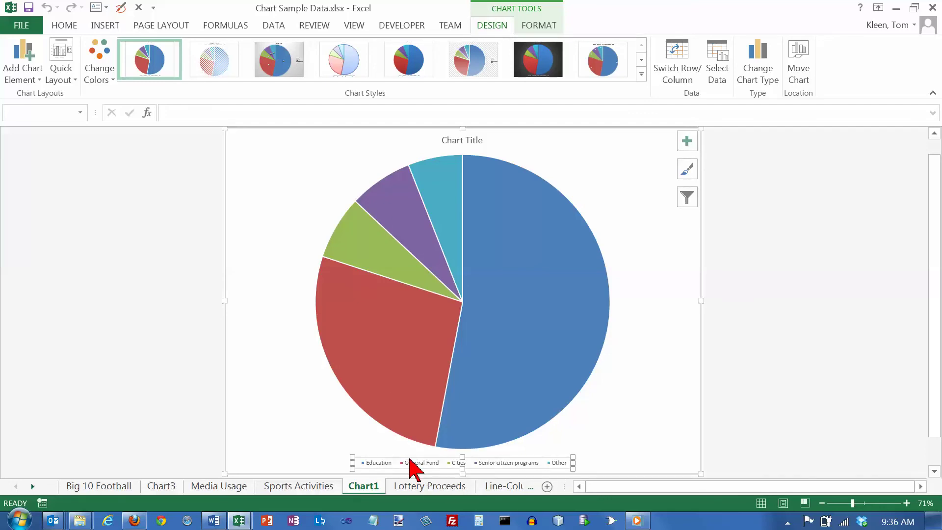
key(Delete)
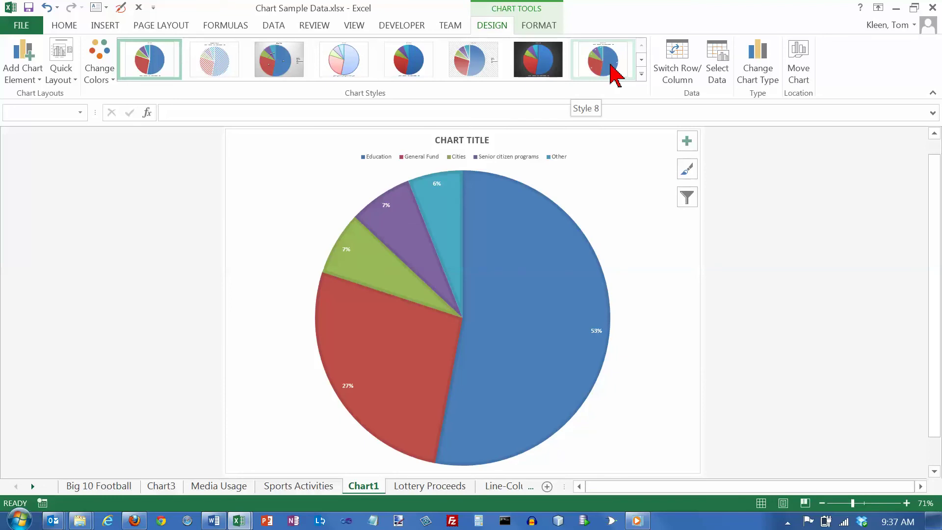
- Apply chart Style 8, which adds percentage labels and a legend
click(642, 75)
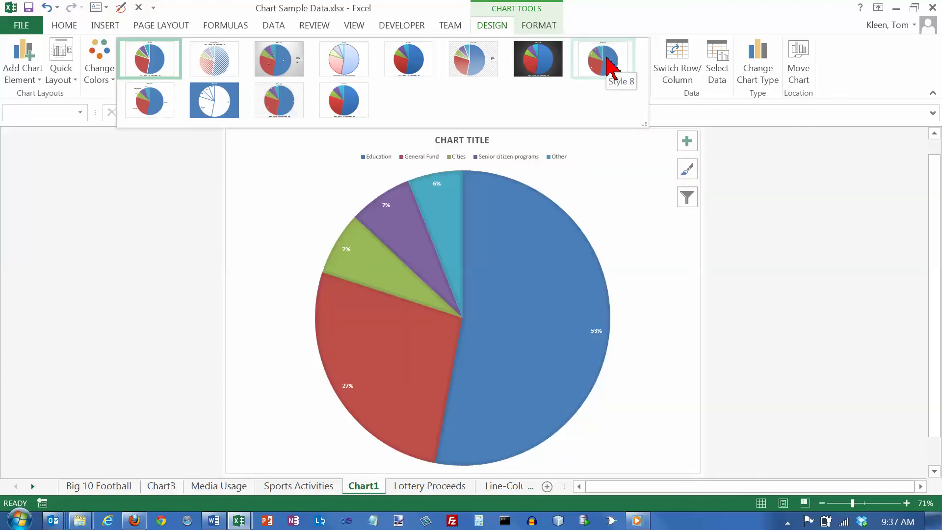
click(610, 65)
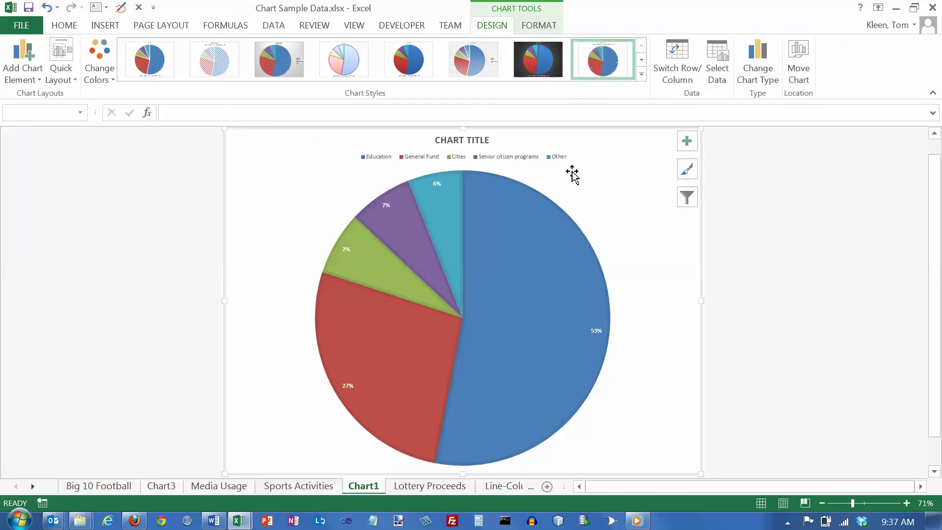
click(542, 157)
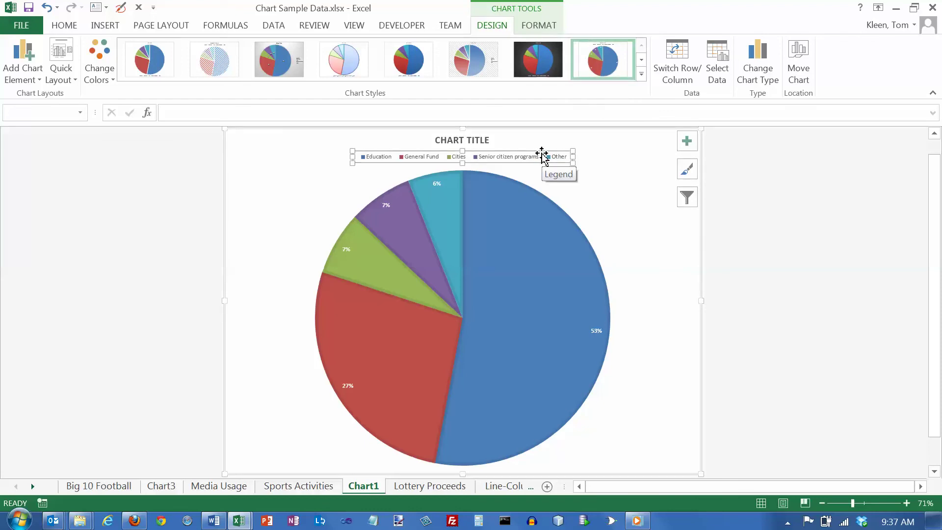
- Delete the legend Style 8 added so the pie grows larger
key(Delete)
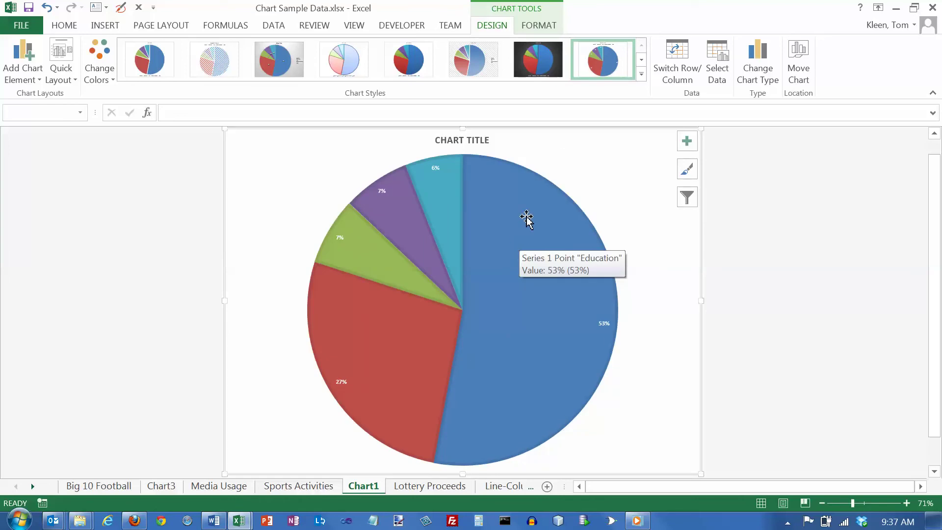
click(489, 140)
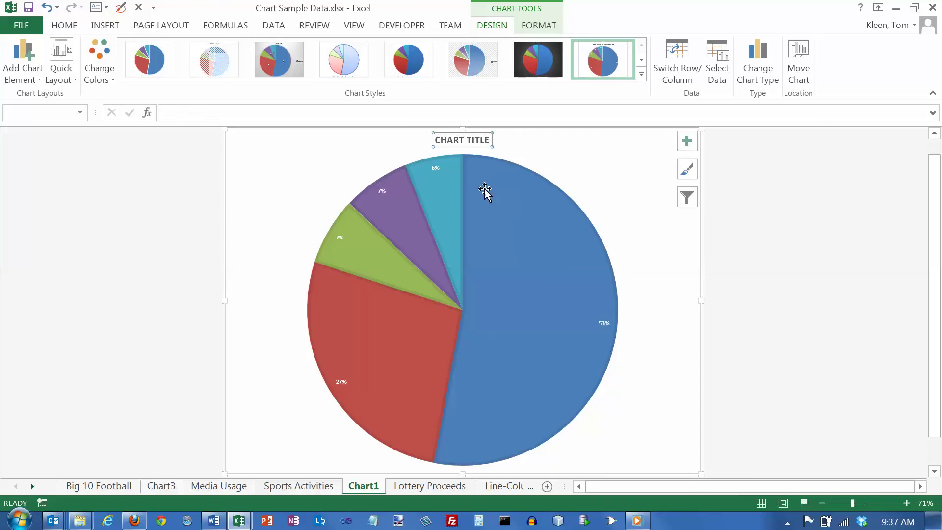
- Turn the data labels back on and bring up the Format Data Labels pane
click(687, 142)
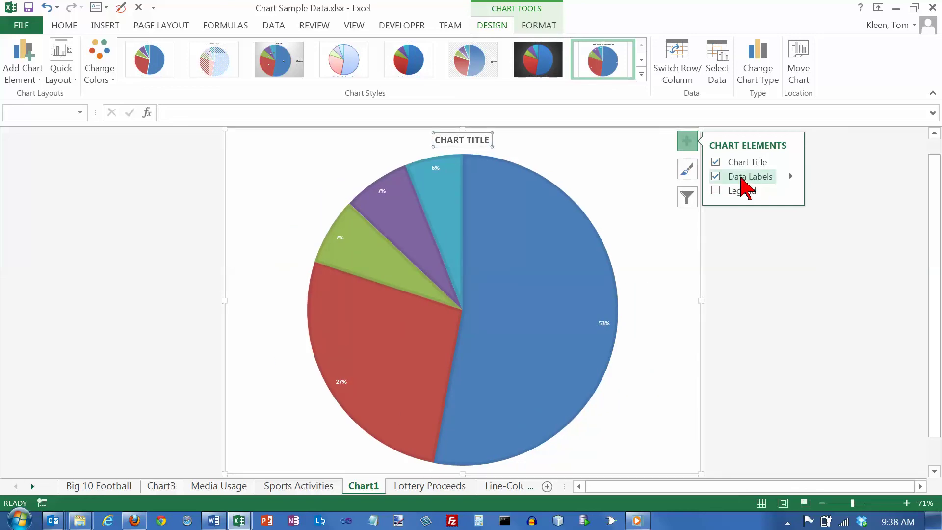
click(778, 182)
click(786, 176)
click(791, 176)
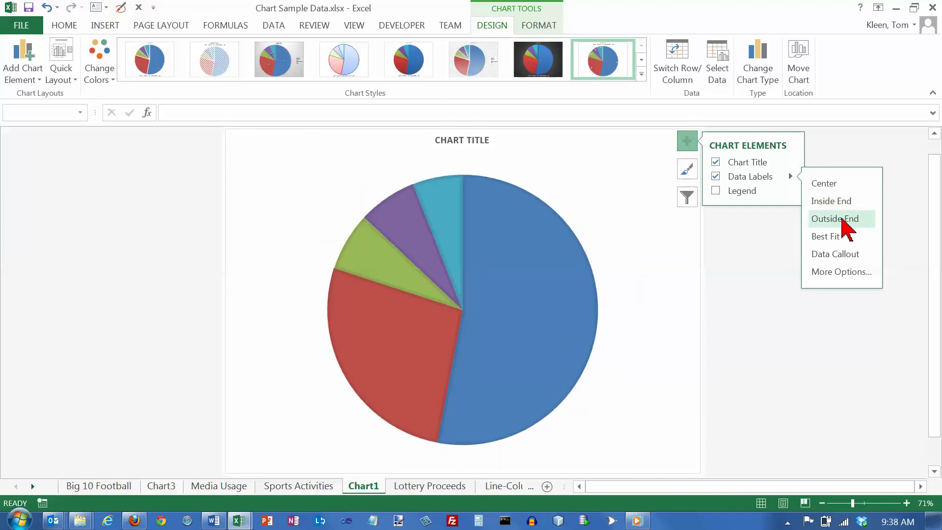
click(842, 272)
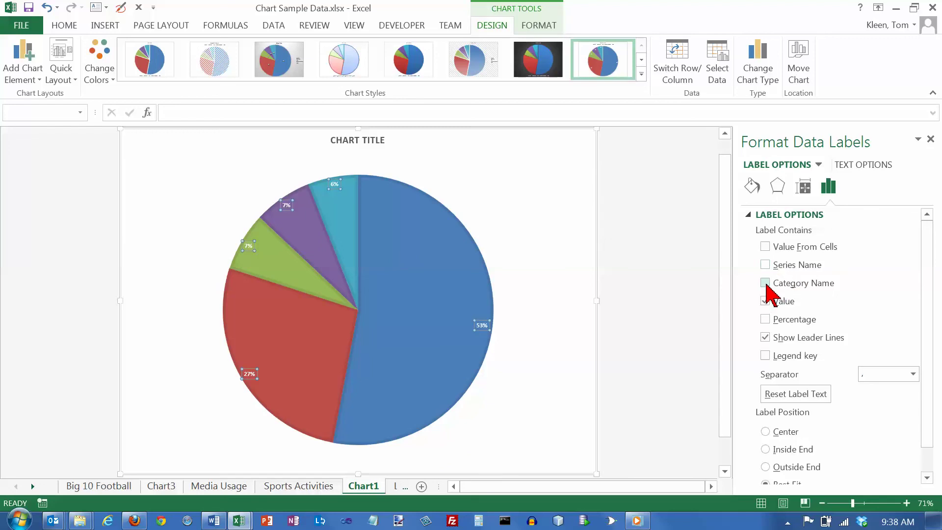
- Add category names to the data labels, e.g. 'Education, 53%'
click(764, 283)
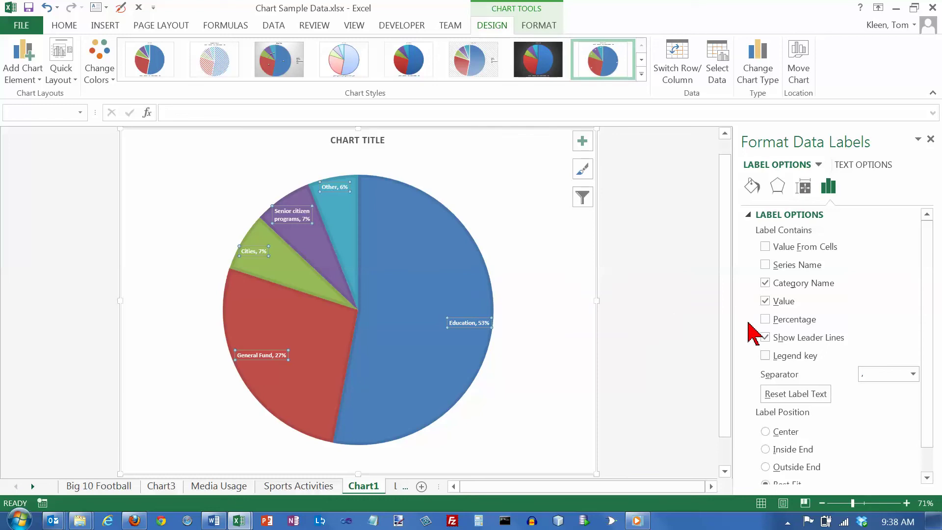
click(753, 187)
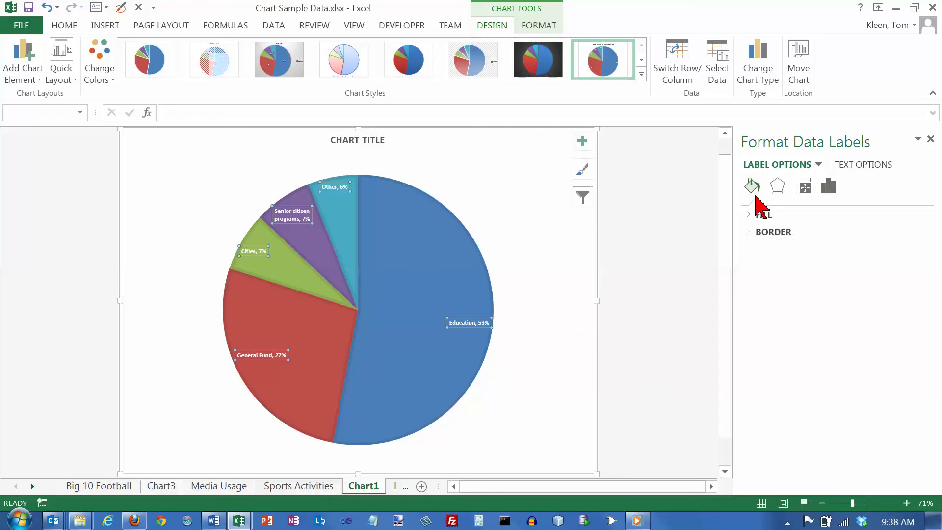
click(331, 189)
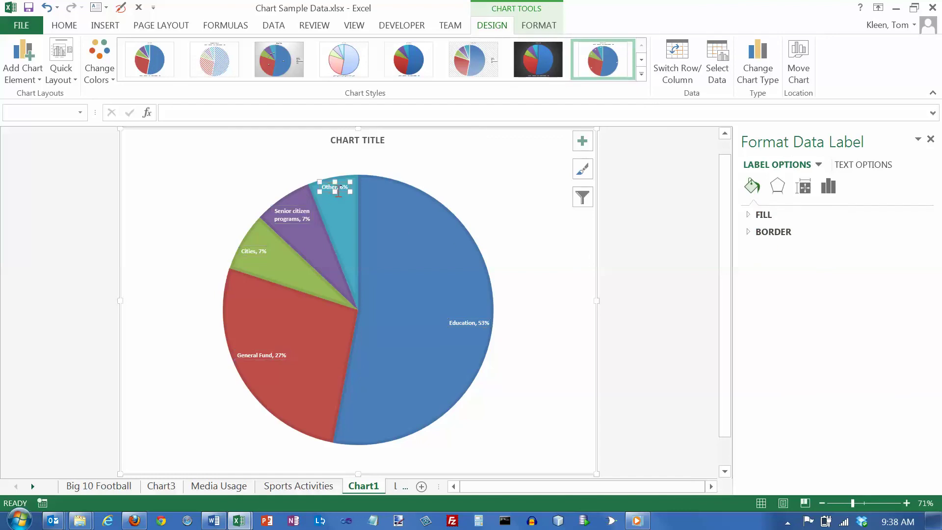
click(458, 177)
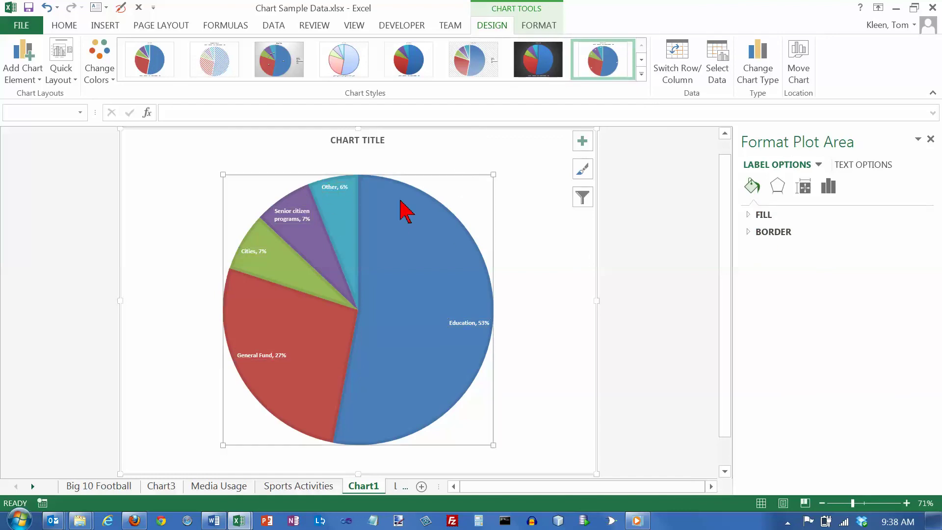
click(288, 216)
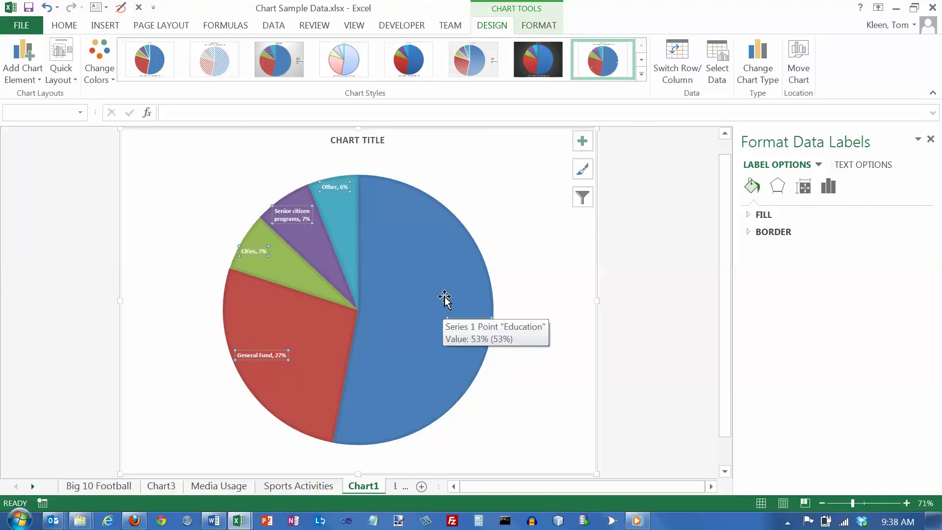
click(296, 214)
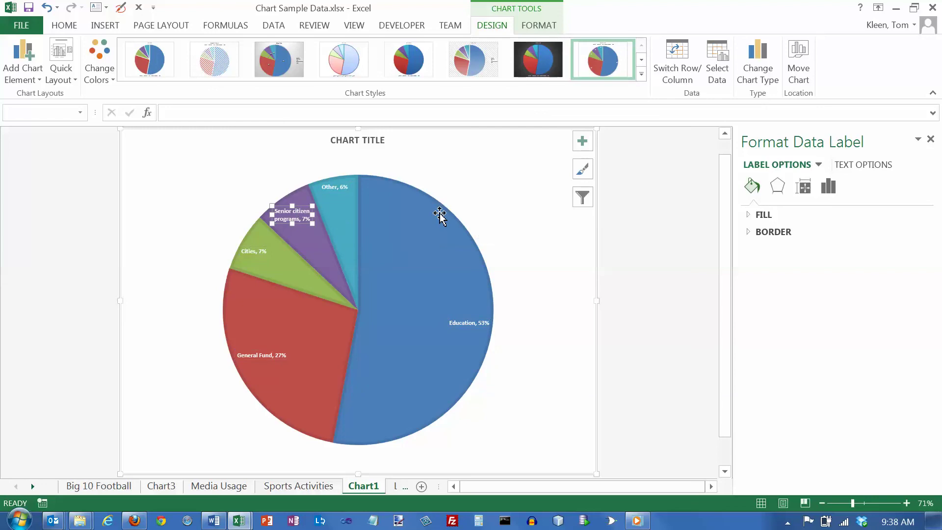
click(528, 181)
click(294, 219)
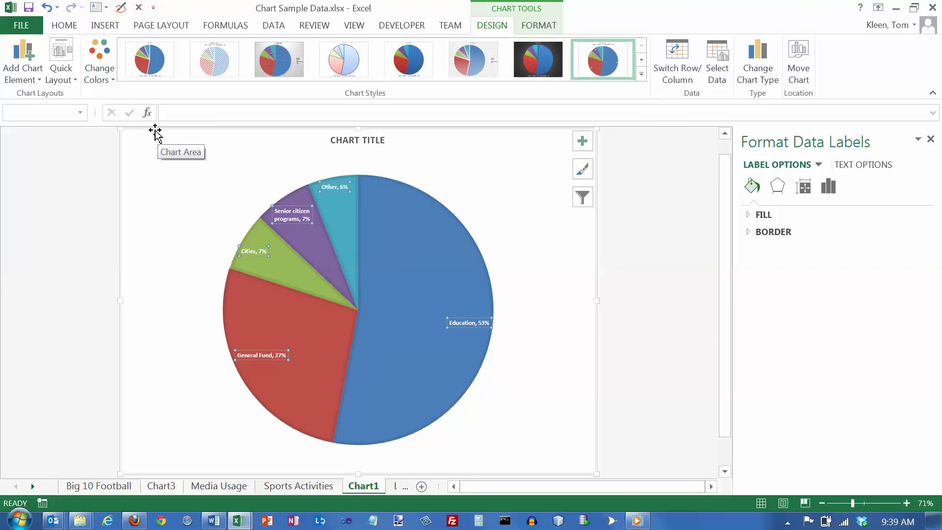
- Set the data label font colour to Automatic black
click(64, 26)
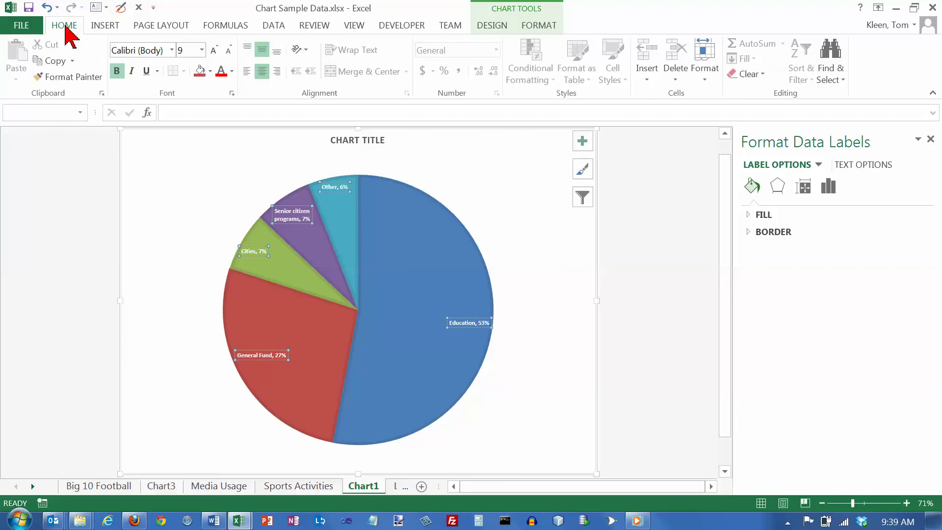
click(232, 71)
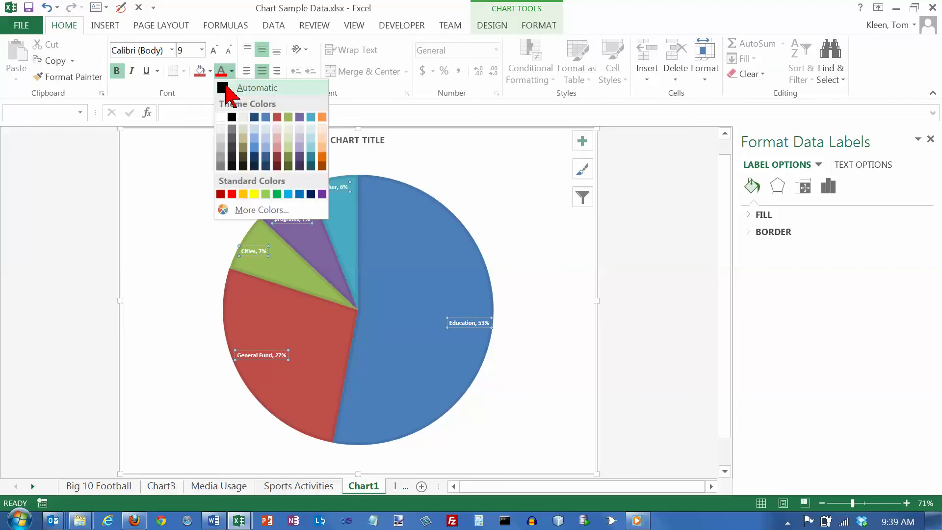
click(227, 88)
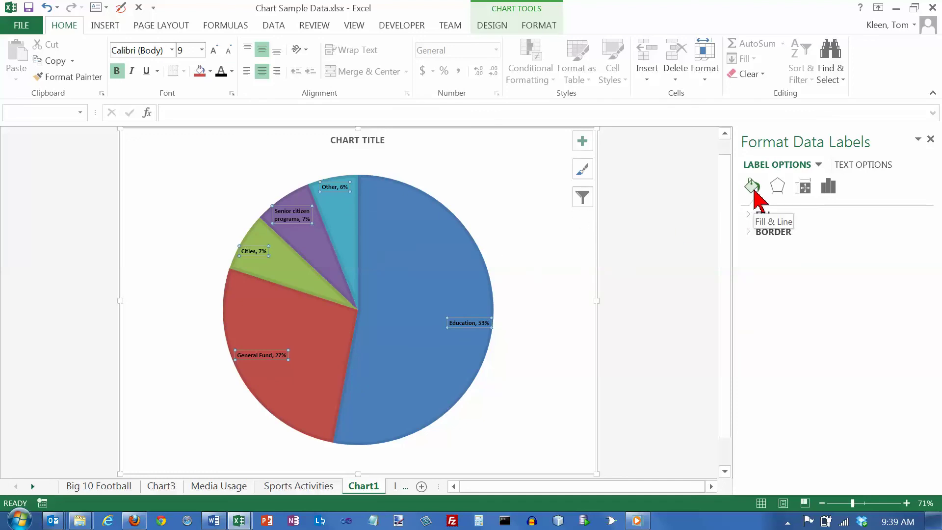
click(818, 165)
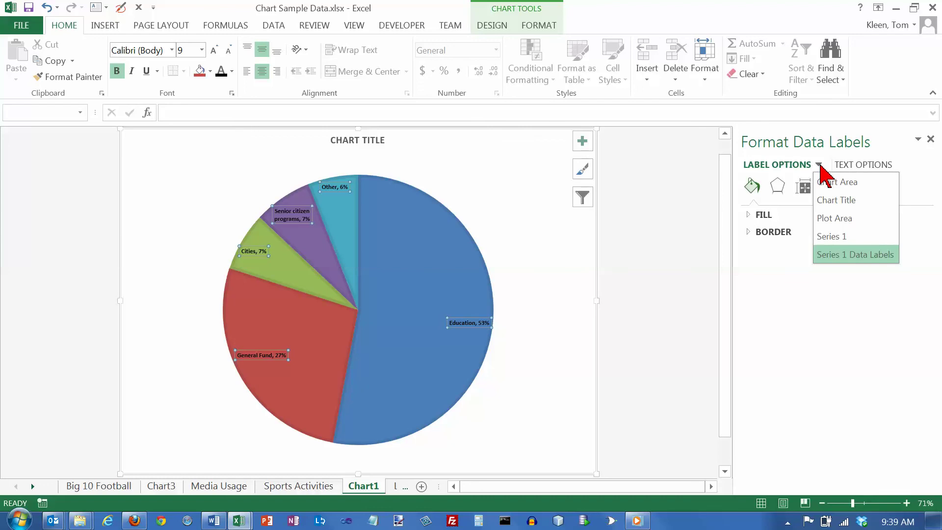
click(836, 254)
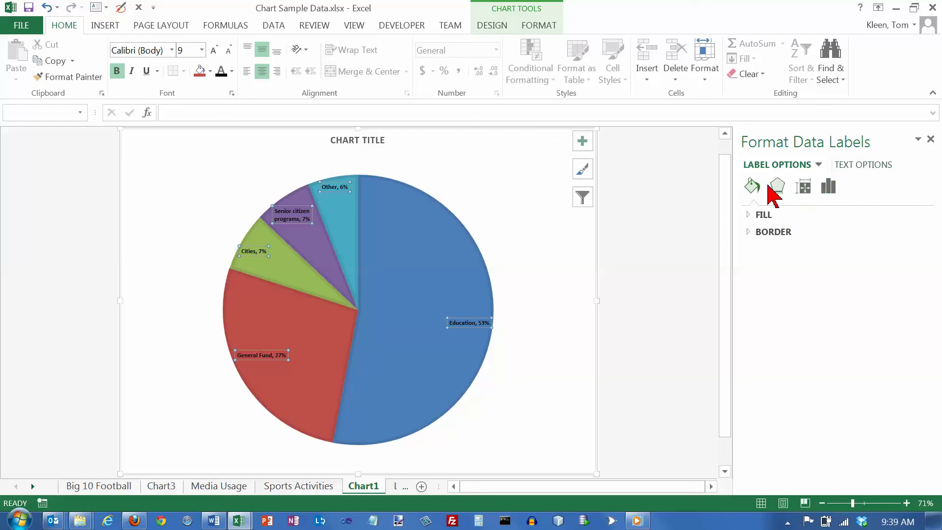
click(582, 143)
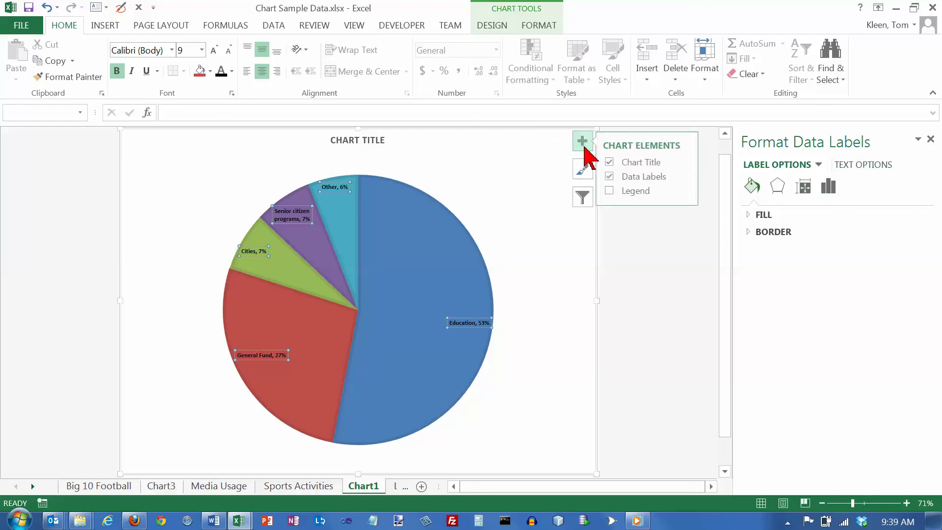
- Set the data label position to Outside End
click(685, 177)
click(738, 272)
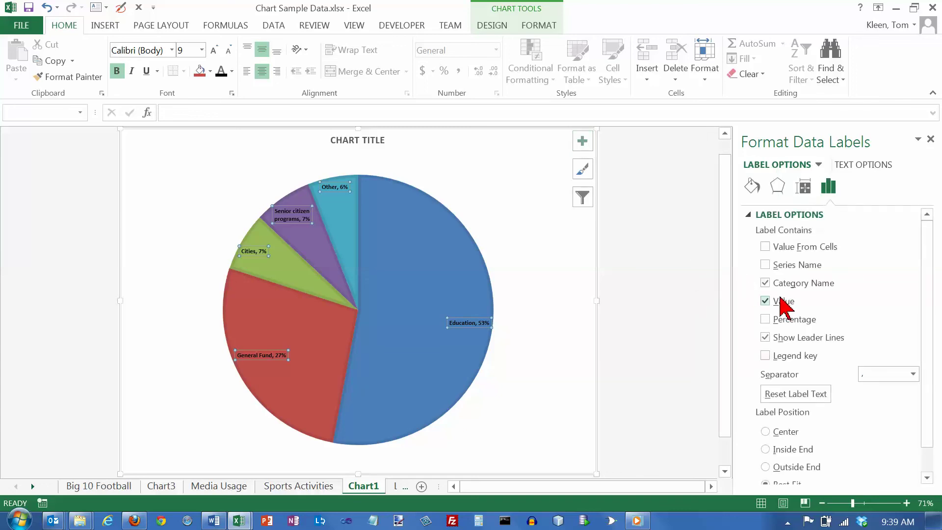
click(925, 476)
click(926, 475)
click(925, 476)
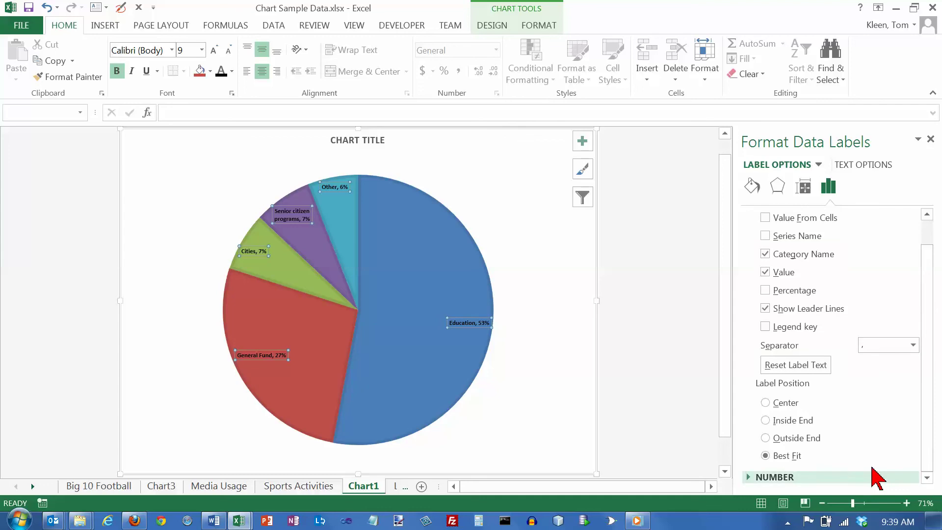
click(766, 438)
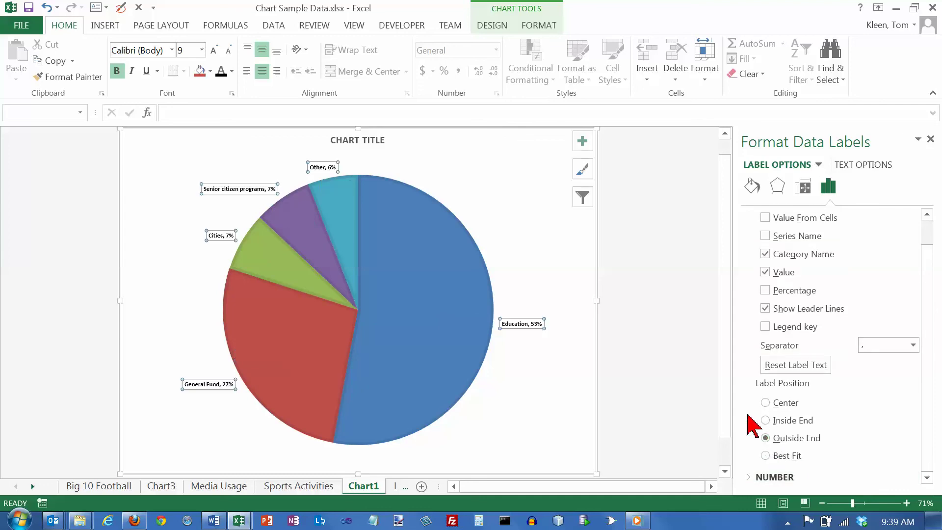
- Set the data label font size to 12 pt
click(501, 225)
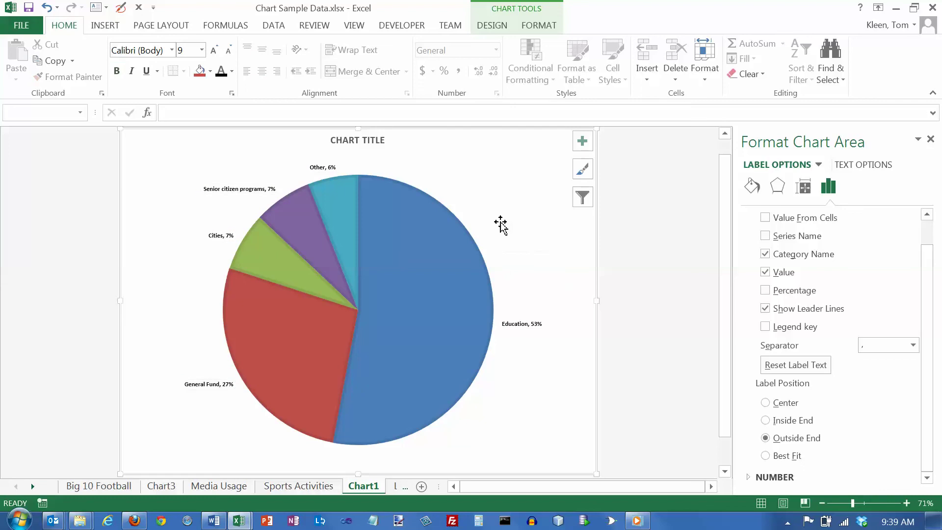
click(249, 192)
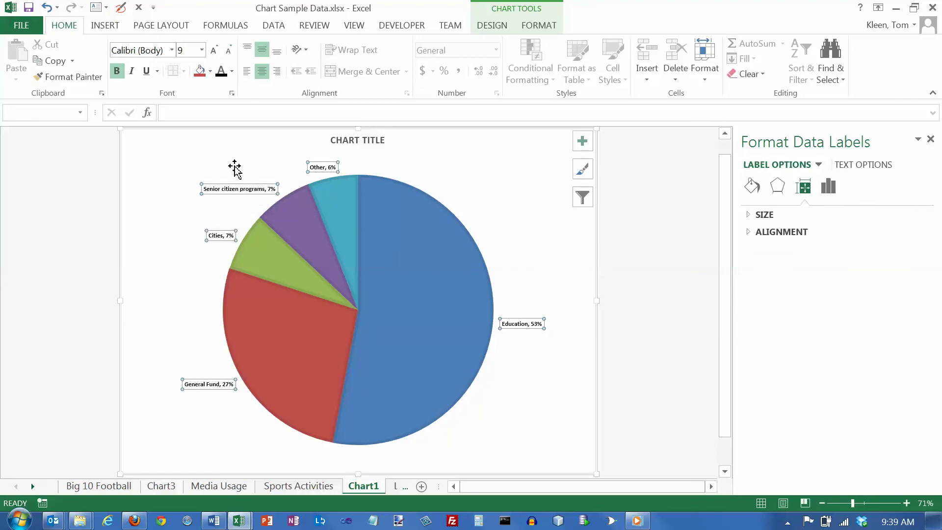
click(201, 50)
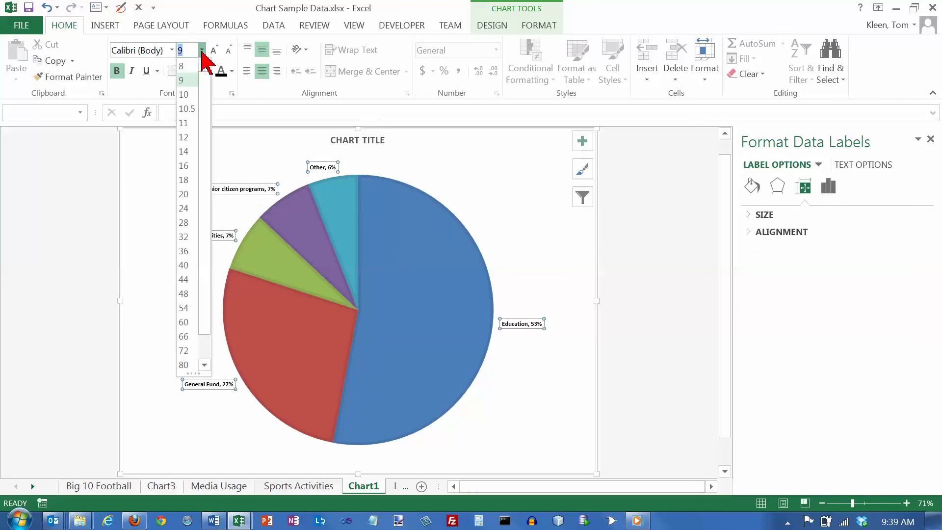
click(187, 136)
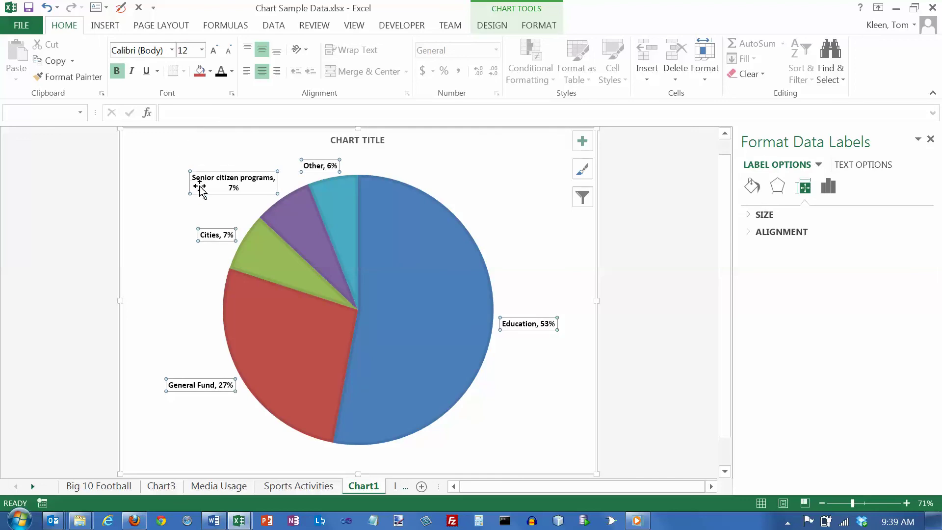
click(431, 174)
- Move only the 'Senior citizen programs, 7%' label above the pie, with a leader line to its purple slice
click(250, 182)
click(230, 182)
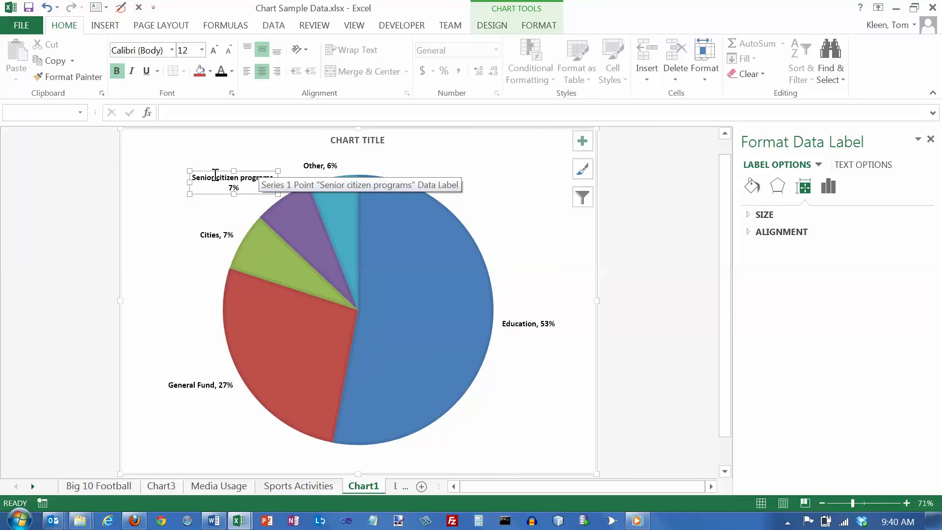
drag(215, 172, 184, 157)
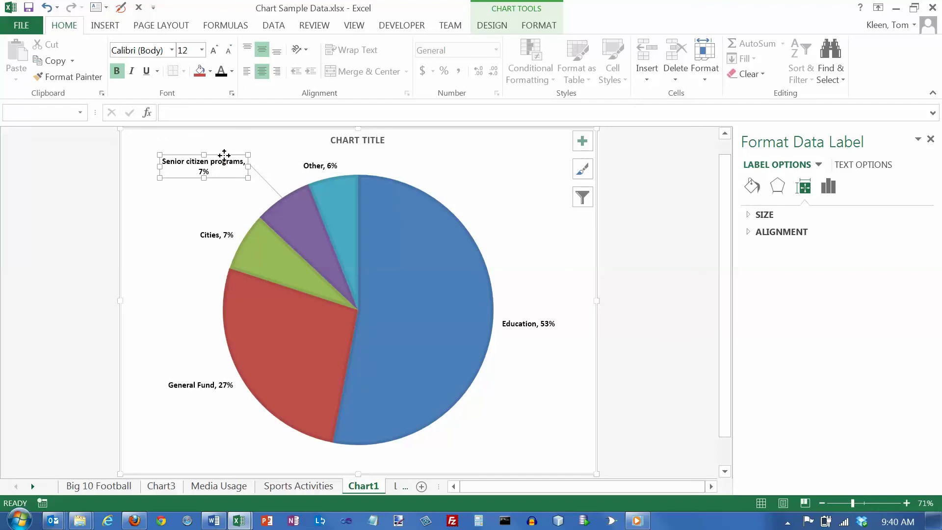
drag(225, 155, 246, 161)
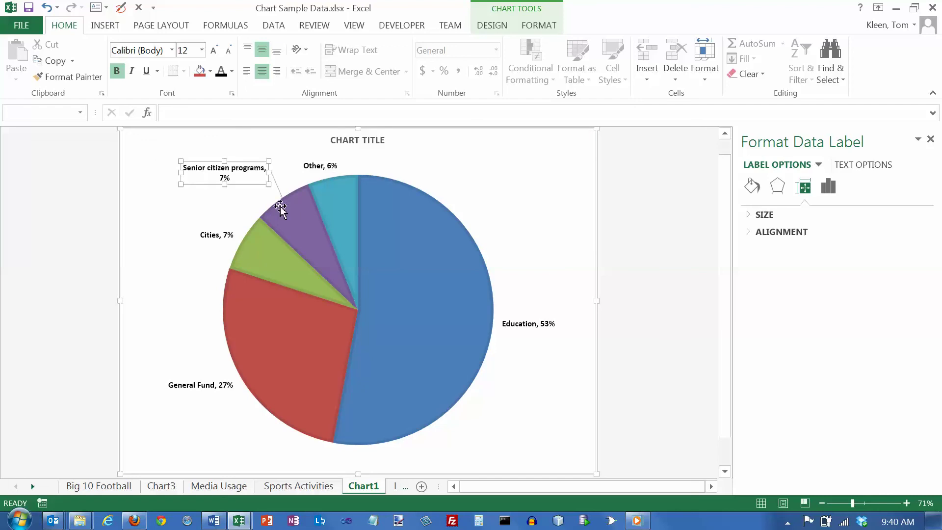
click(303, 223)
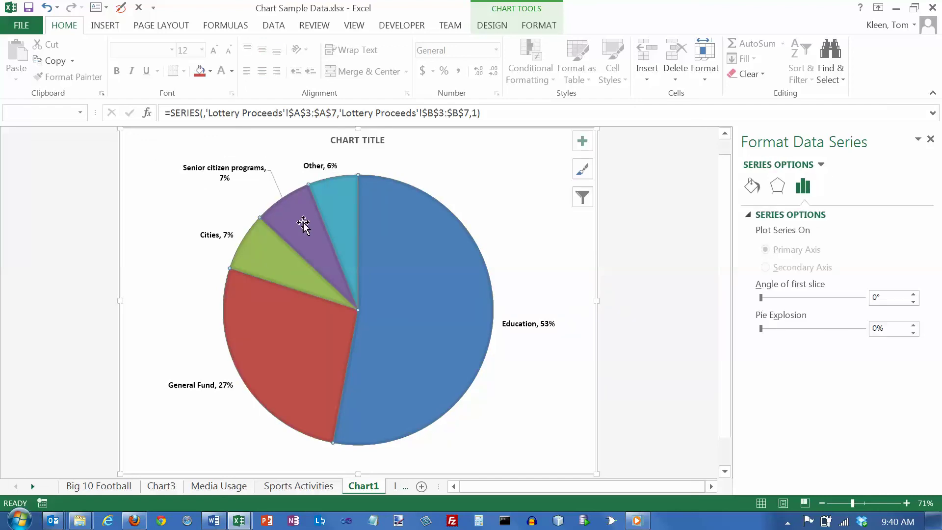
drag(303, 223, 288, 200)
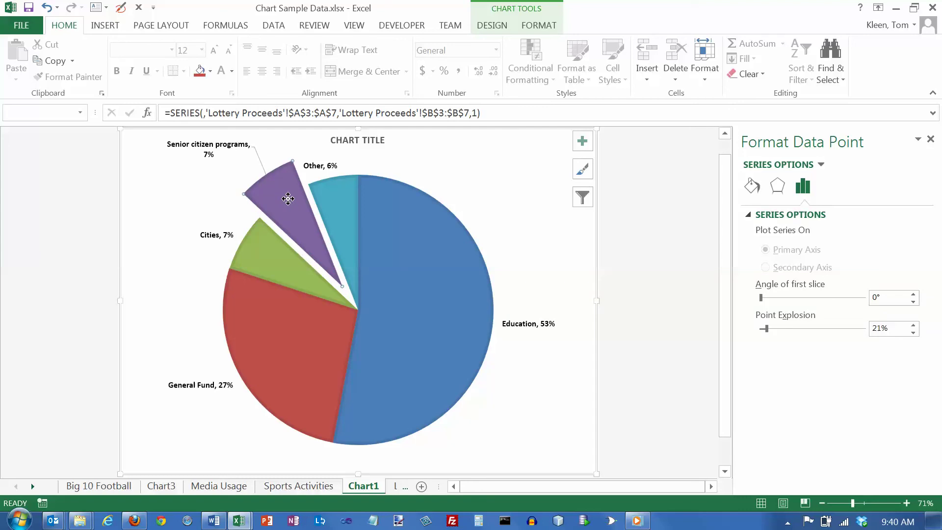
drag(288, 200, 301, 216)
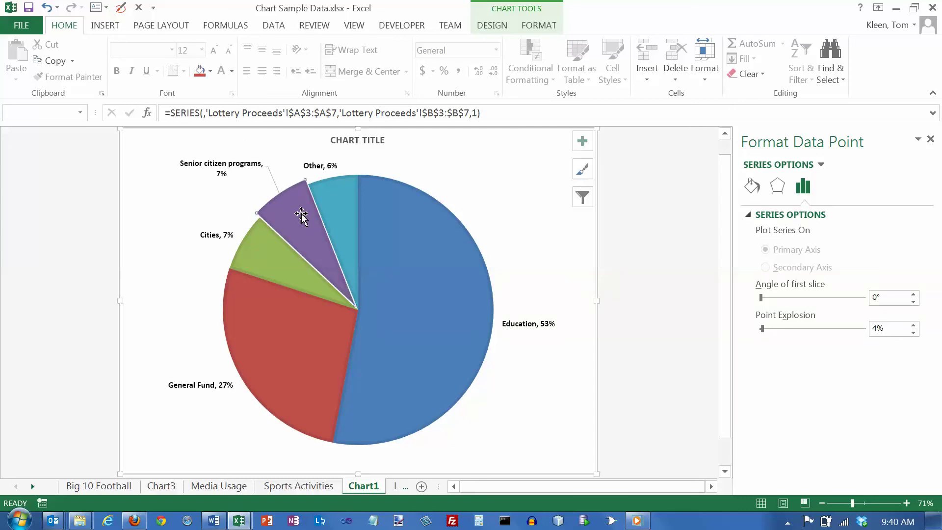
key(ctrl+z)
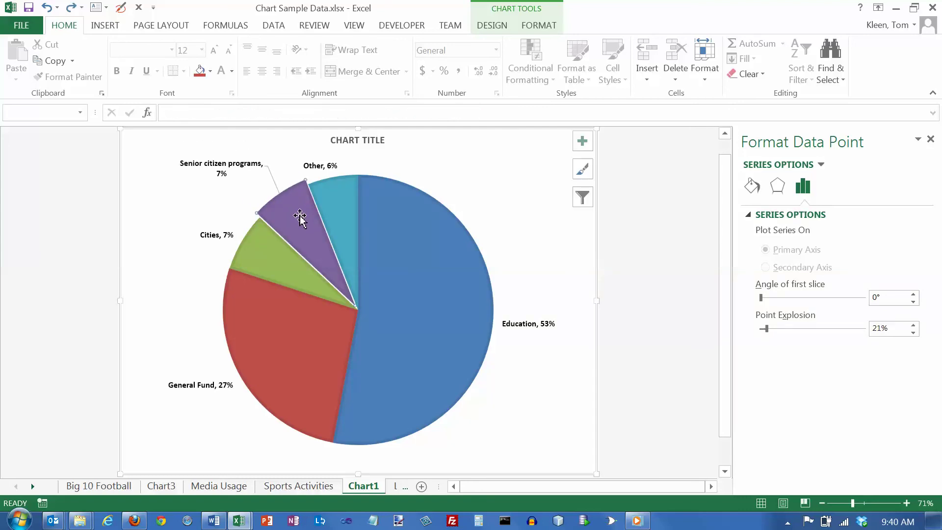
key(ctrl+z)
key(ctrl+z)
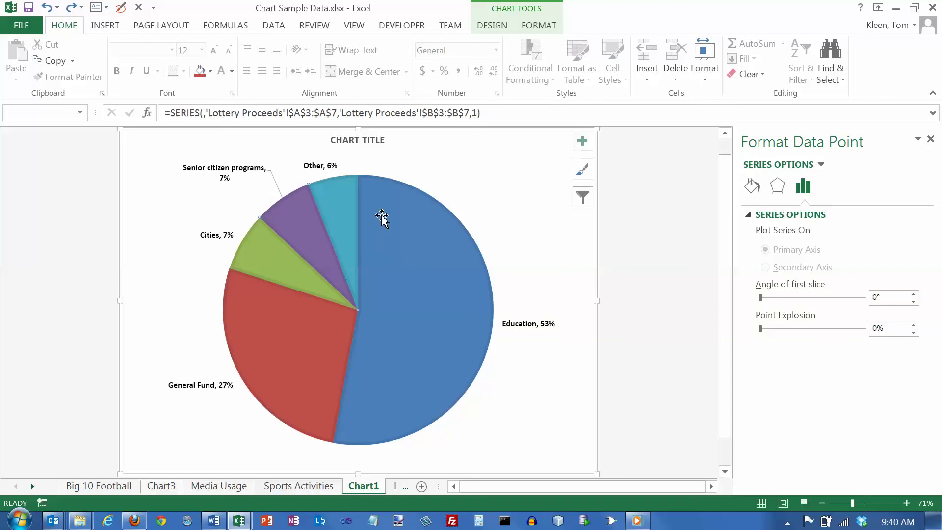
- Shrink, shift and re-enlarge the pie's plot area so the pie sits just beneath the chart title
mouse_move(412, 208)
click(473, 202)
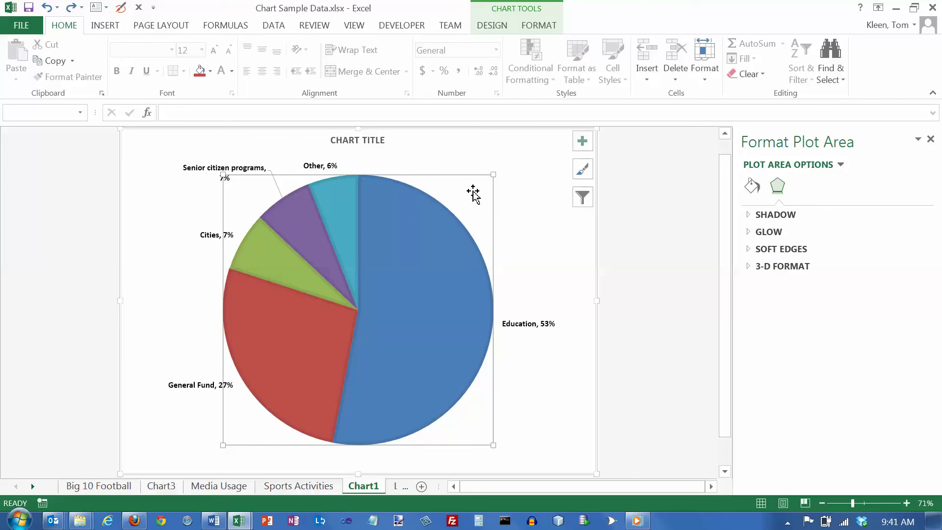
drag(493, 175, 460, 199)
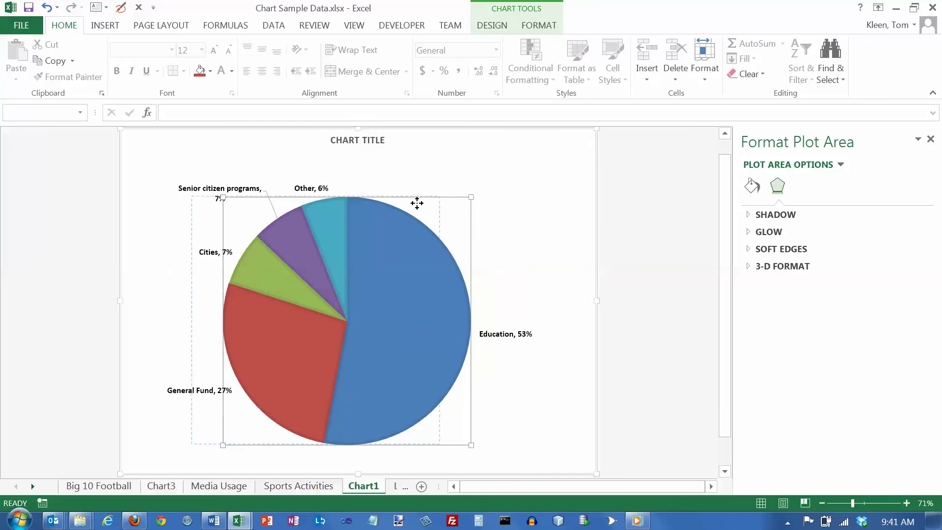
drag(431, 202, 455, 195)
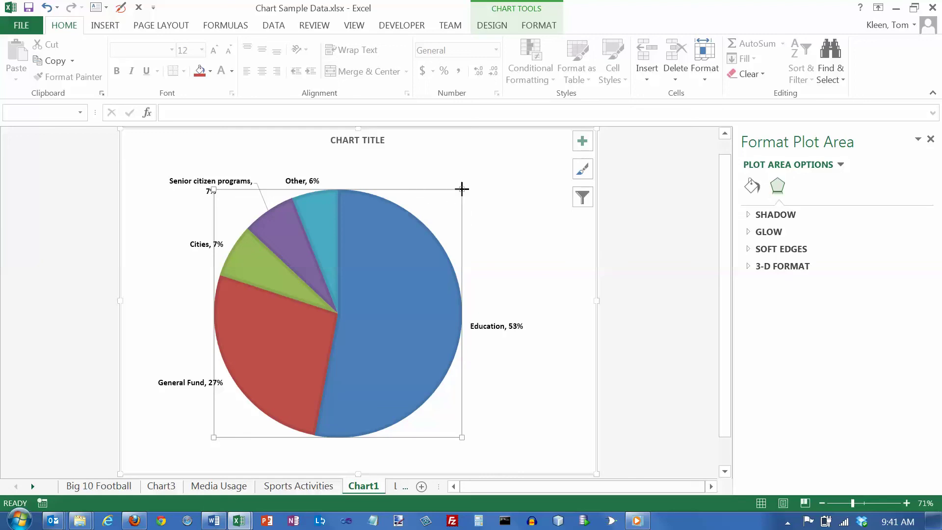
drag(462, 189, 479, 183)
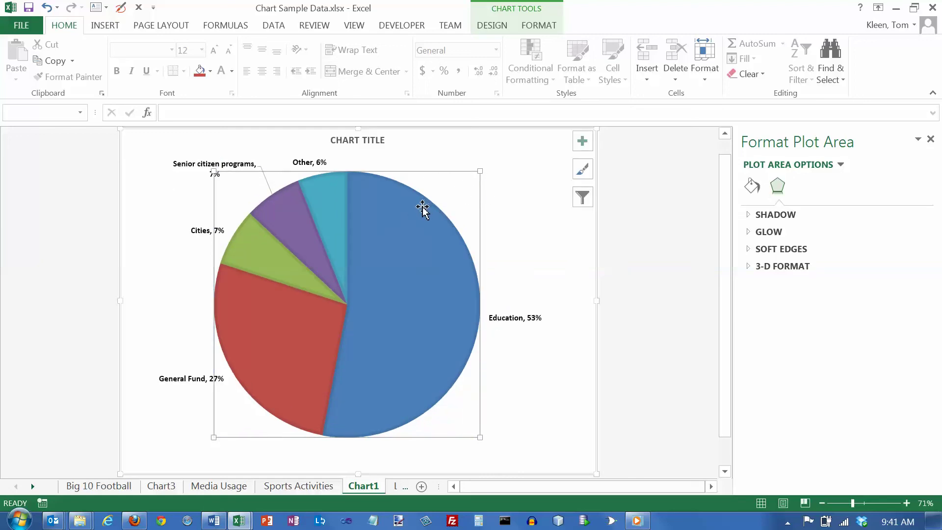